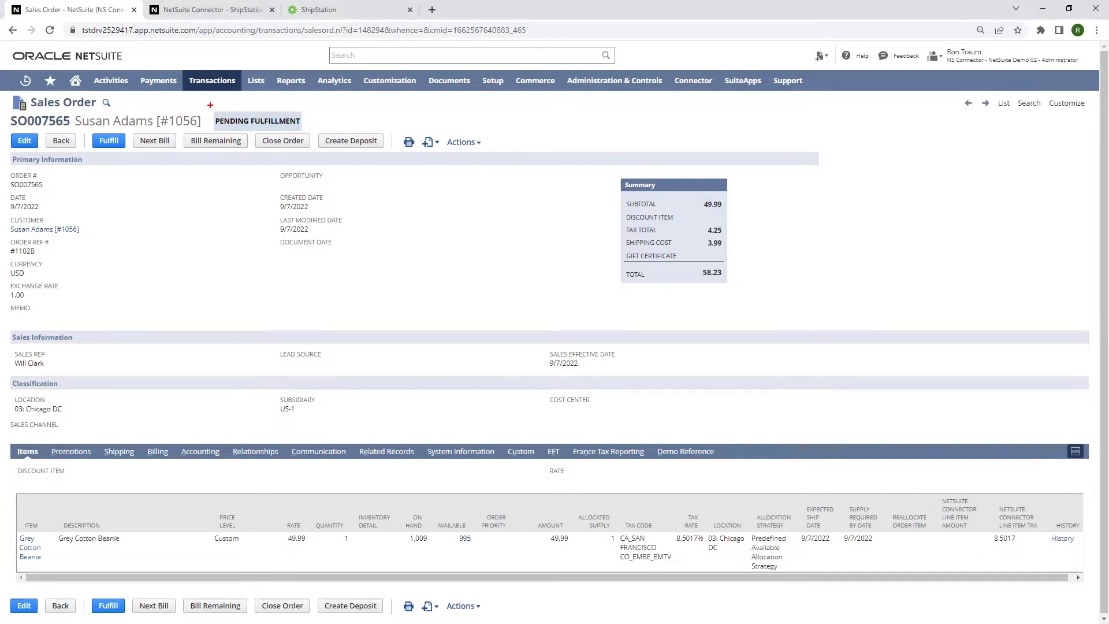
- Review SO007565's Pending Fulfillment status, then go to the connector's ShipStation Syncs page
left_click_drag(207, 105, 315, 138)
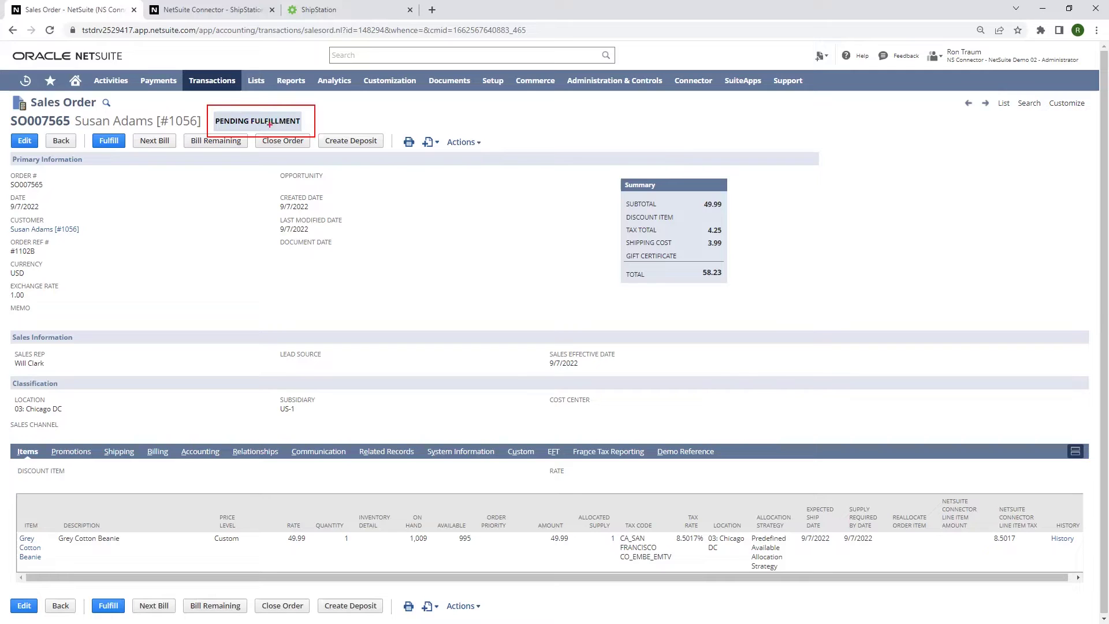
left_click_drag(5, 112, 80, 132)
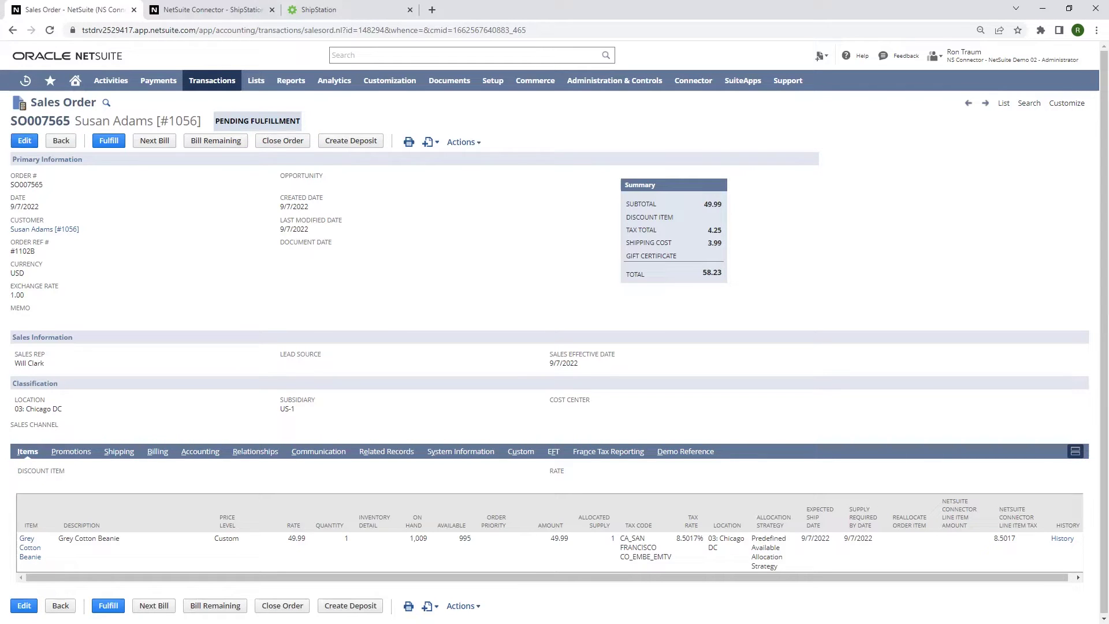
left_click(214, 9)
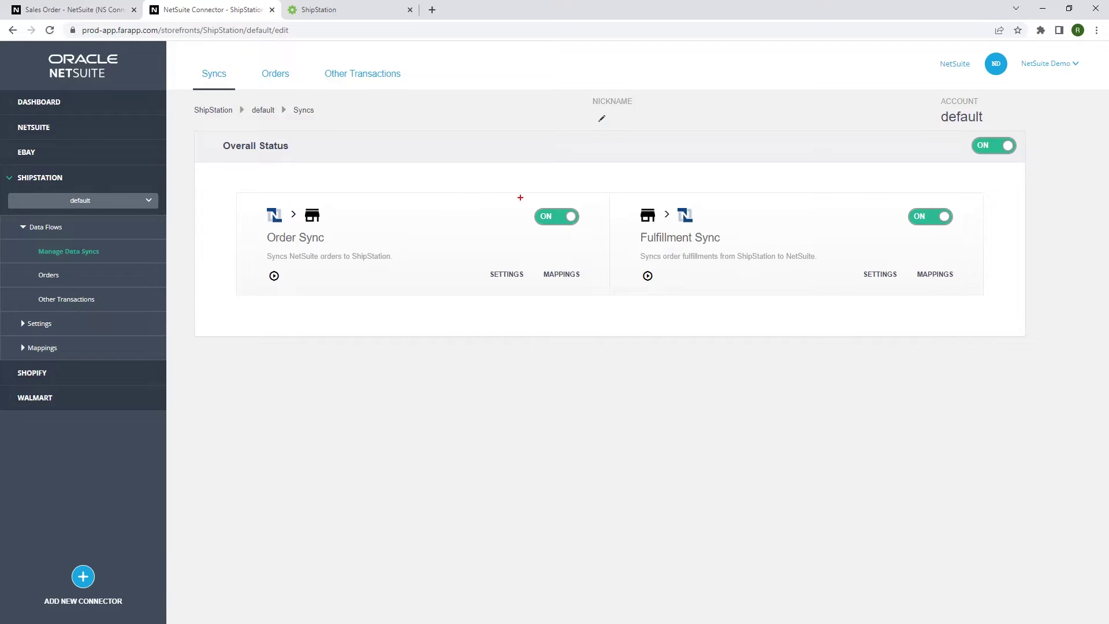
mouse_move(525, 196)
left_mouse_down()
mouse_move(553, 230)
mouse_move(591, 235)
left_mouse_up()
left_click_drag(881, 193, 971, 241)
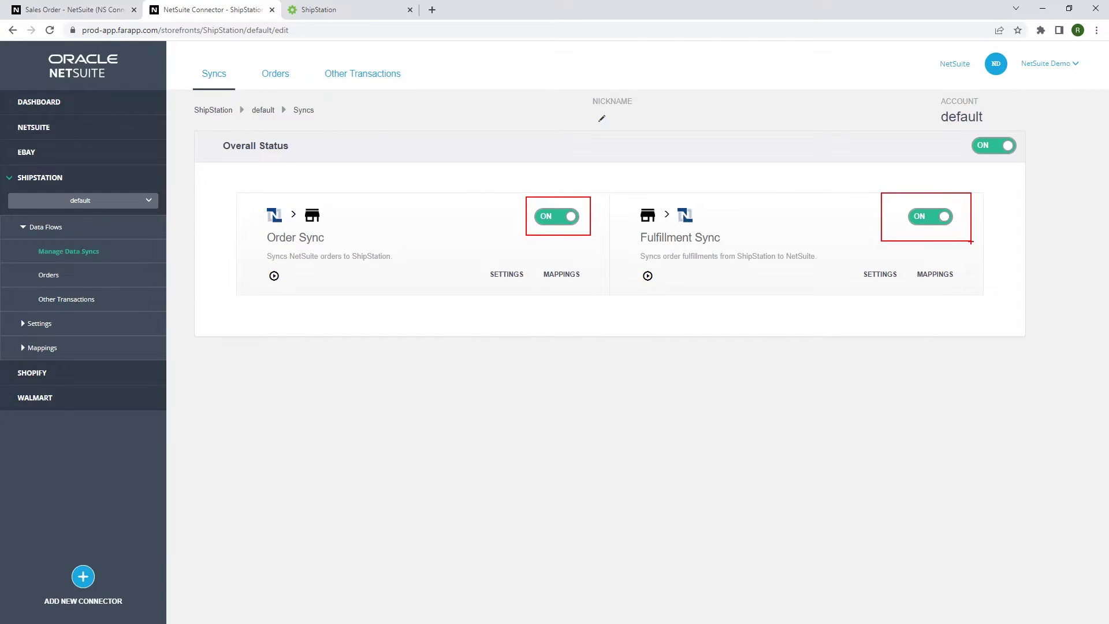
key("Escape")
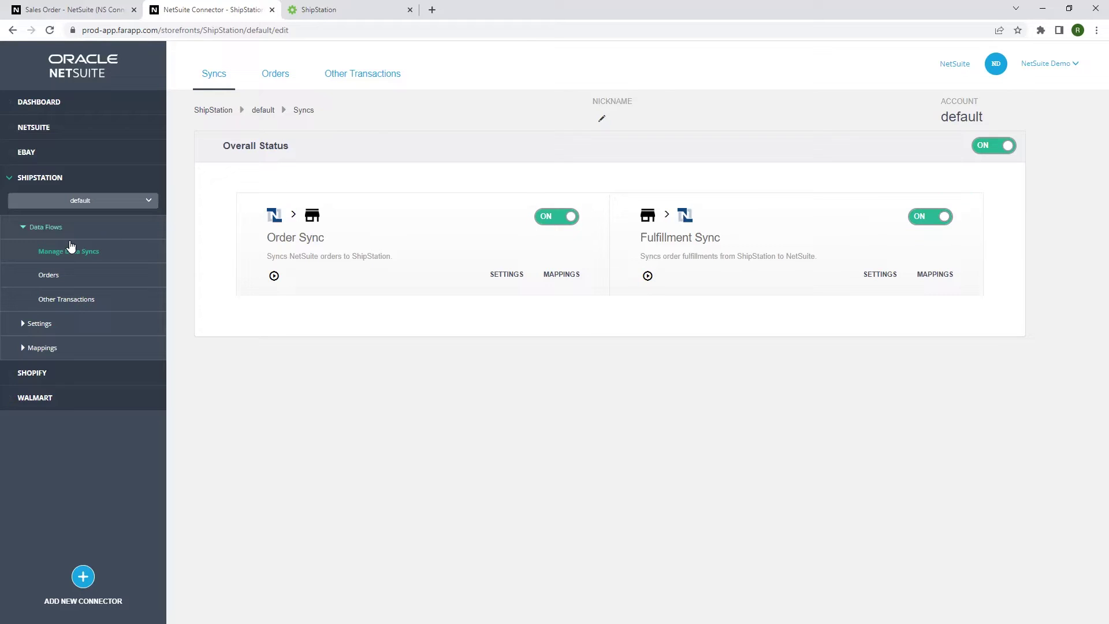
- Open the connector's Orders list and check the newest order's 'Order Posted, Waiting for Shipment' status
left_click(49, 276)
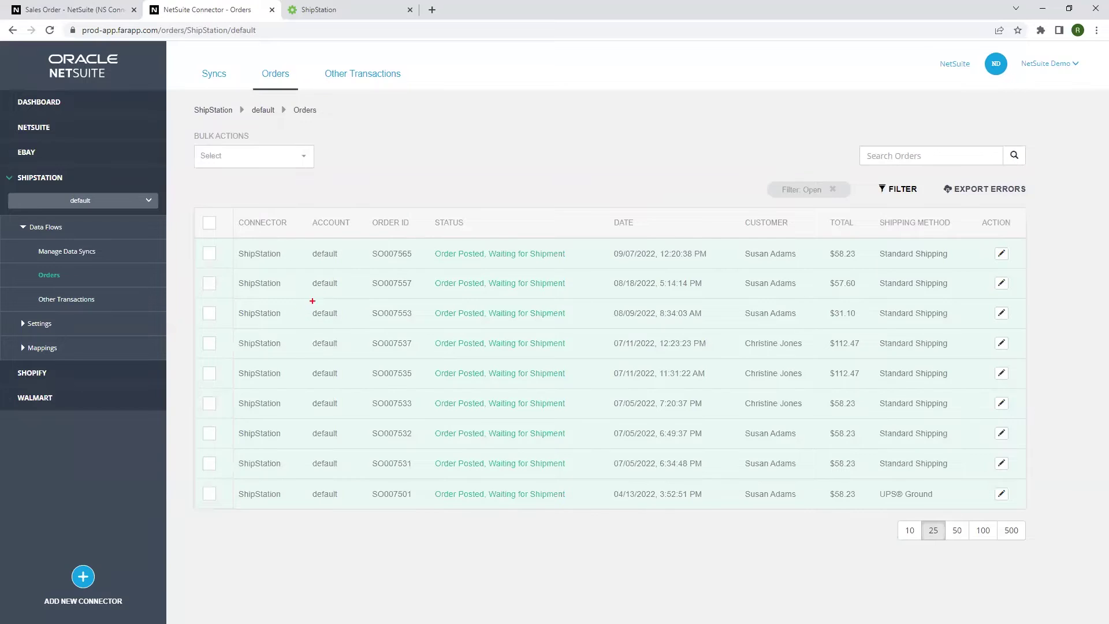
mouse_move(364, 240)
left_mouse_down()
mouse_move(372, 255)
mouse_move(421, 265)
mouse_move(576, 269)
left_mouse_up()
- Switch to ShipStation's Awaiting Shipment list and find order SO007565 at the top
left_click(325, 16)
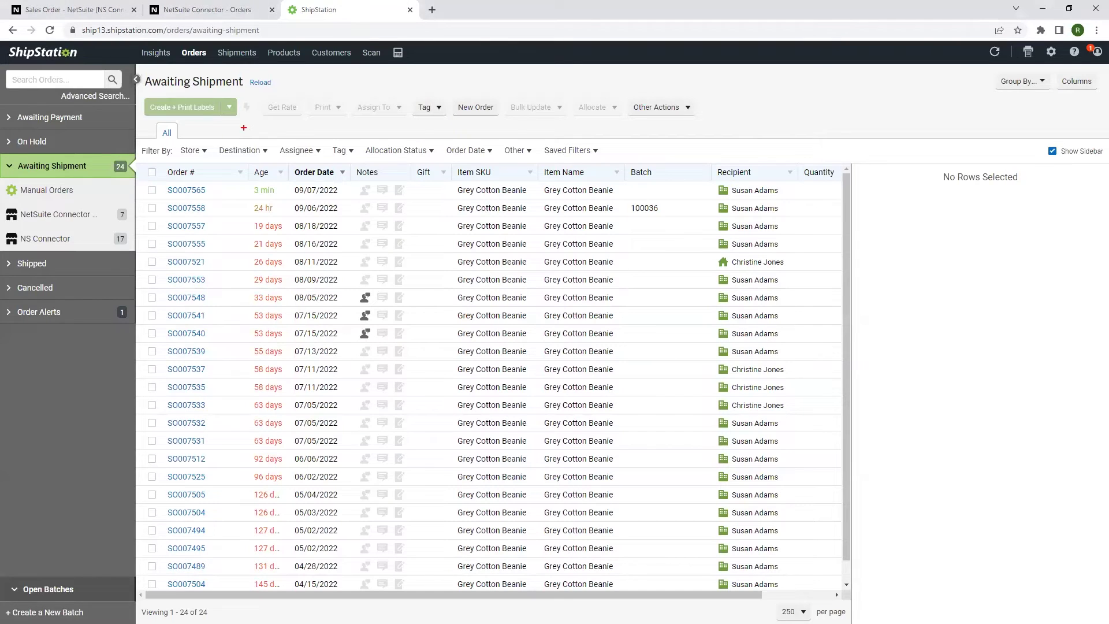
left_click_drag(164, 183, 210, 197)
left_click_drag(141, 71, 246, 93)
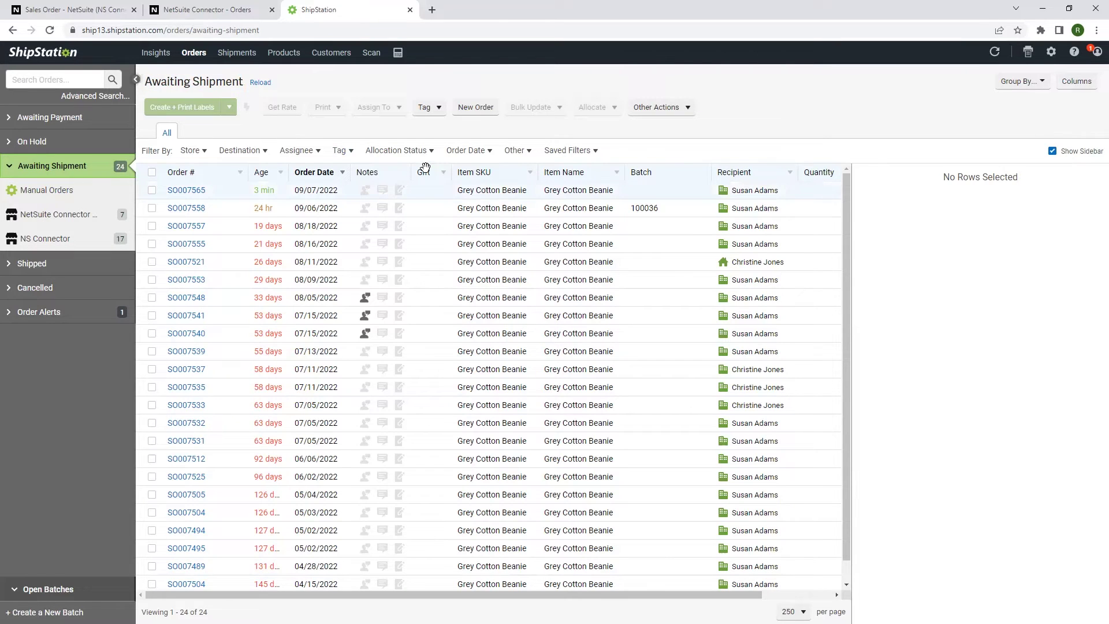
- Review order SO007565's ship-to address, item and shipping details
left_click(198, 191)
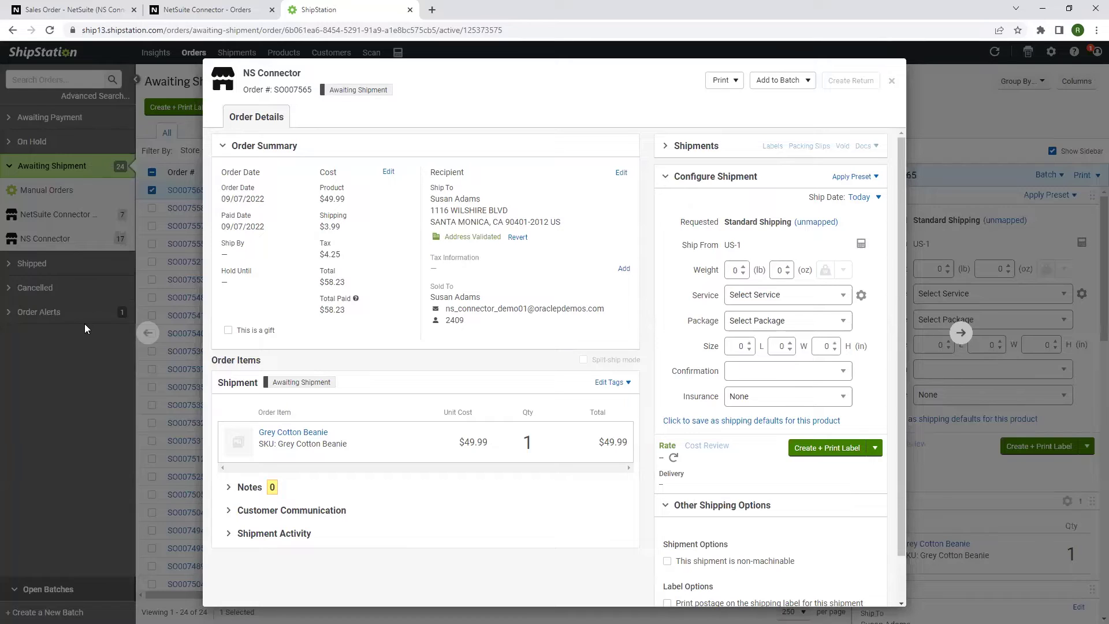
mouse_move(426, 202)
left_mouse_down()
mouse_move(498, 233)
mouse_move(576, 233)
left_mouse_up()
mouse_move(217, 421)
left_mouse_down()
mouse_move(412, 462)
mouse_move(636, 462)
left_mouse_up()
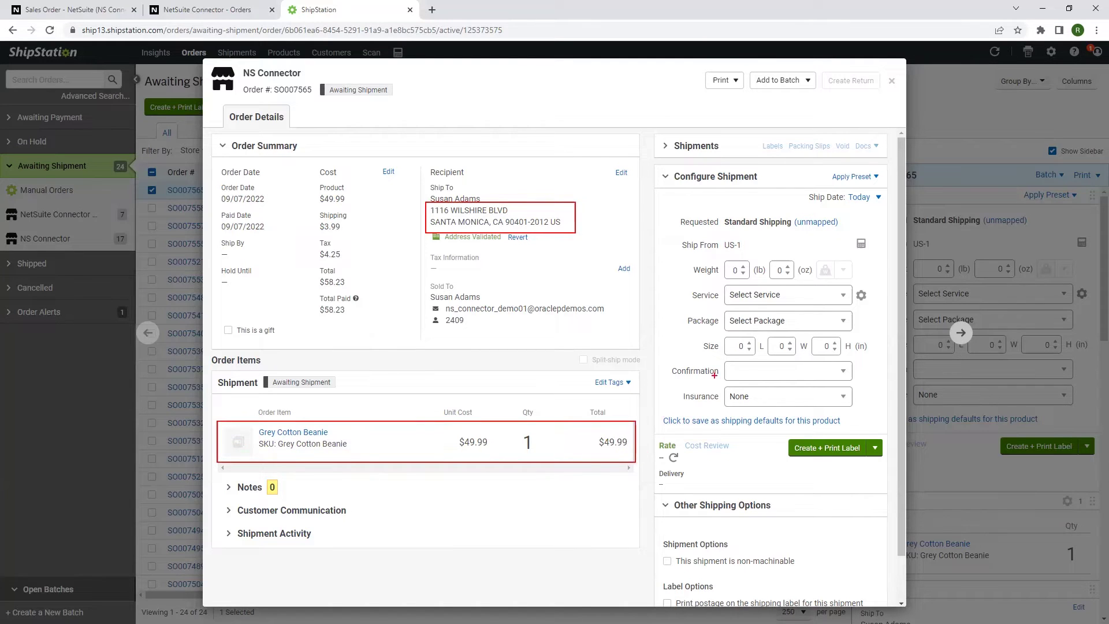
mouse_move(667, 206)
left_mouse_down()
mouse_move(692, 226)
mouse_move(794, 235)
left_mouse_up()
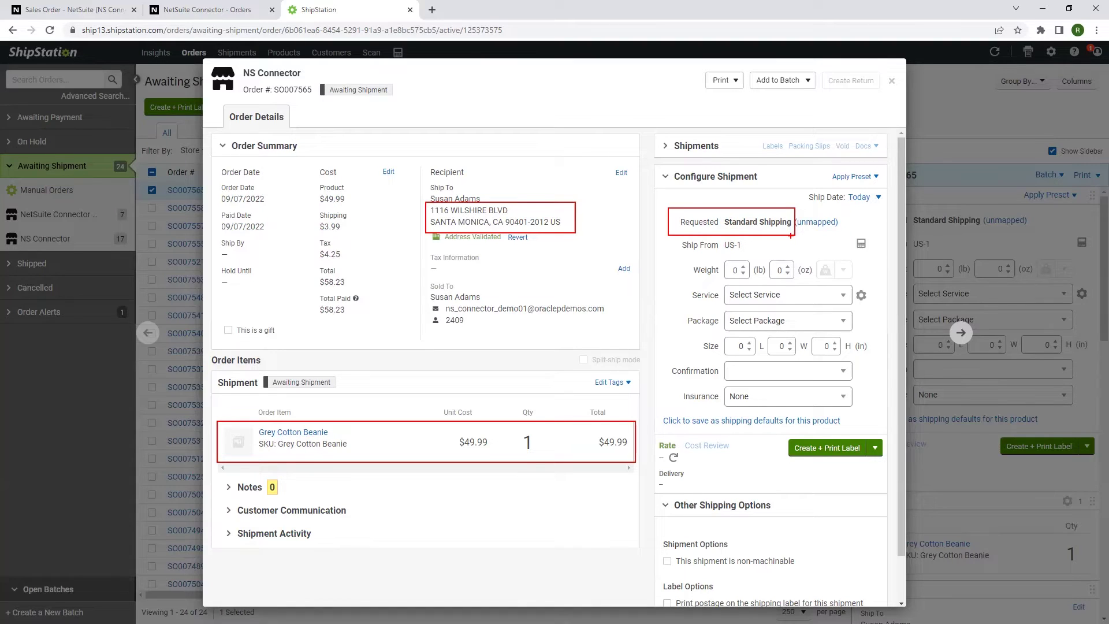
- Close the order details and open Mark As Shipped from Other Actions
key("Escape")
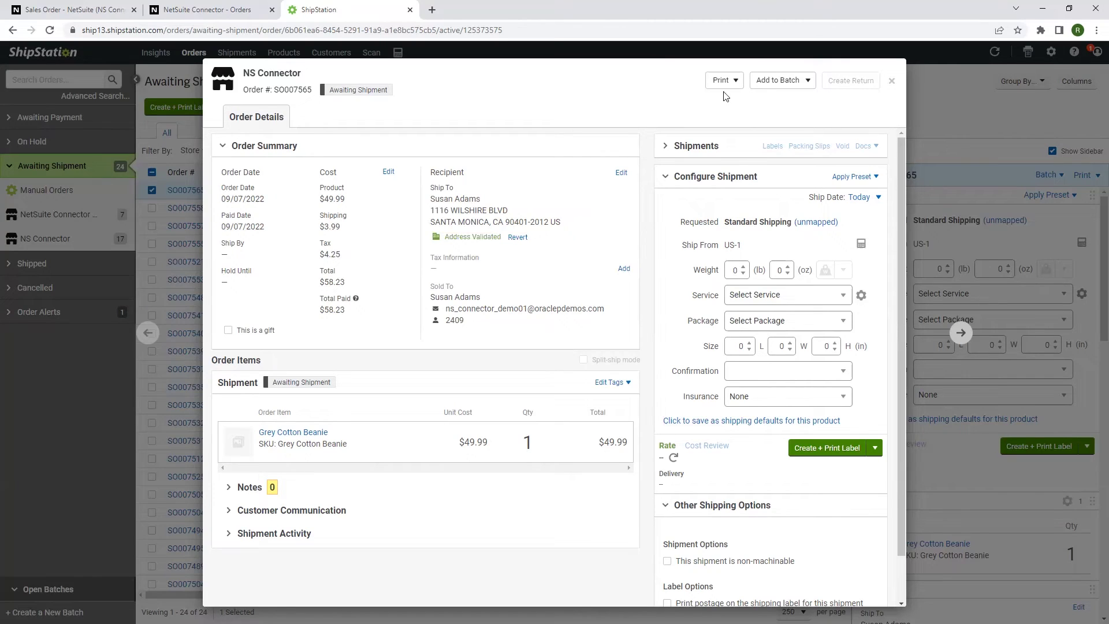
left_click(892, 81)
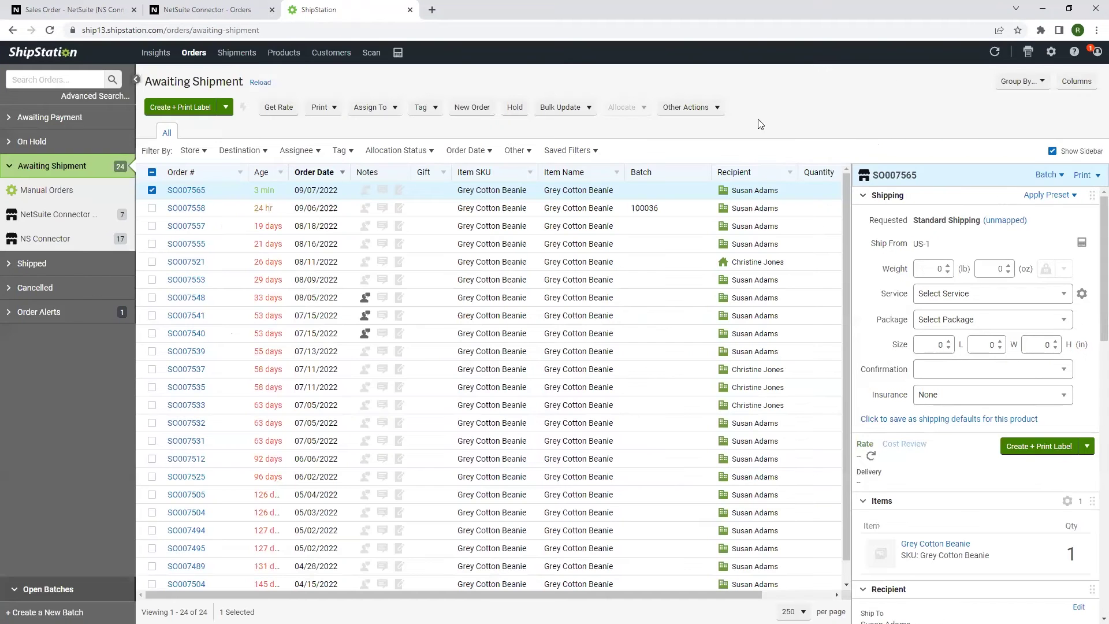
left_click(697, 109)
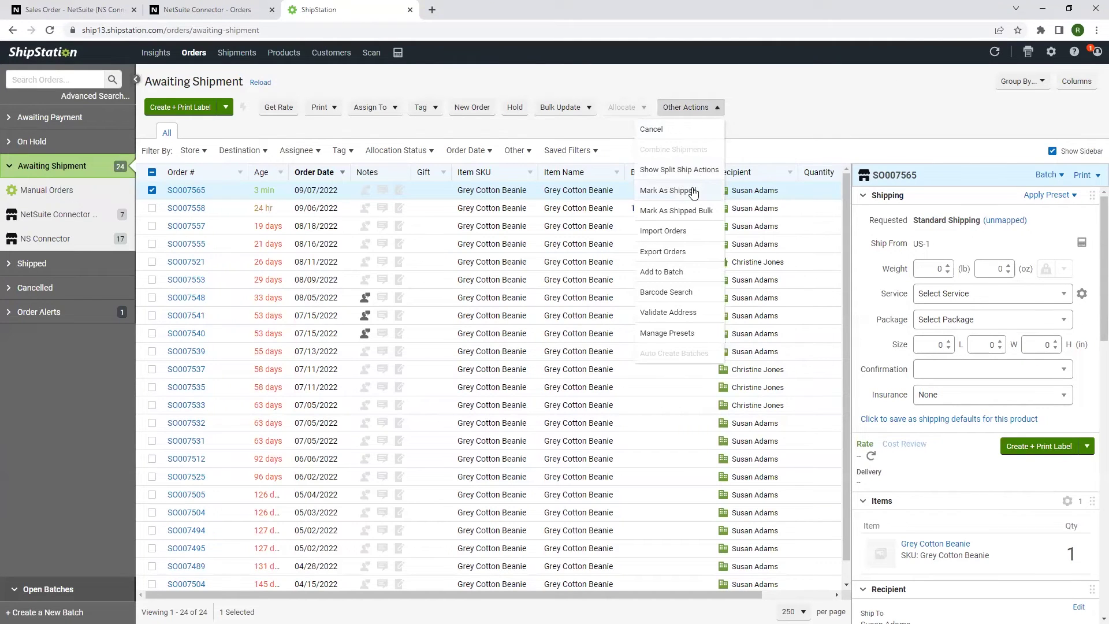
left_click(693, 193)
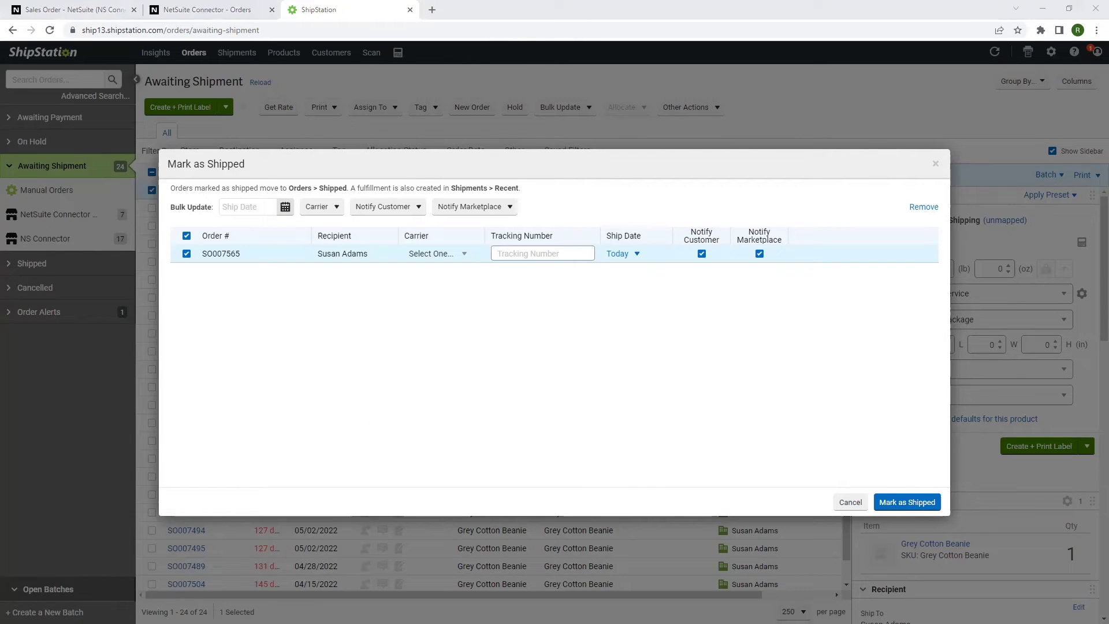
- Mark SO007565 shipped via Dummy Carrier with the pasted tracking number, then return to the connector's Orders list
left_click(466, 254)
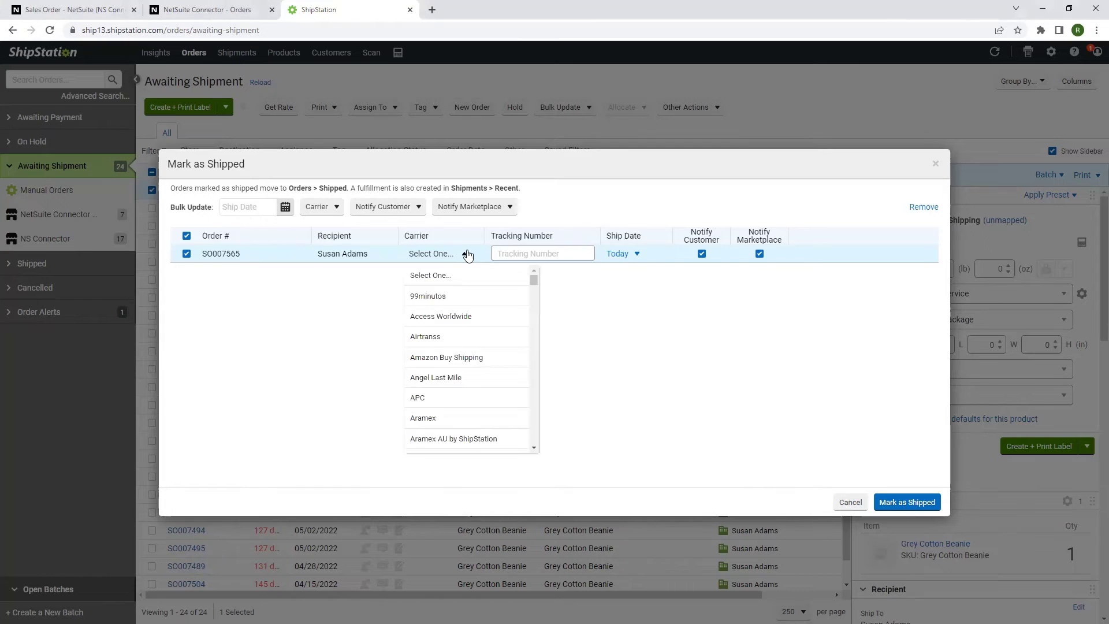
type("dummy")
key("Return")
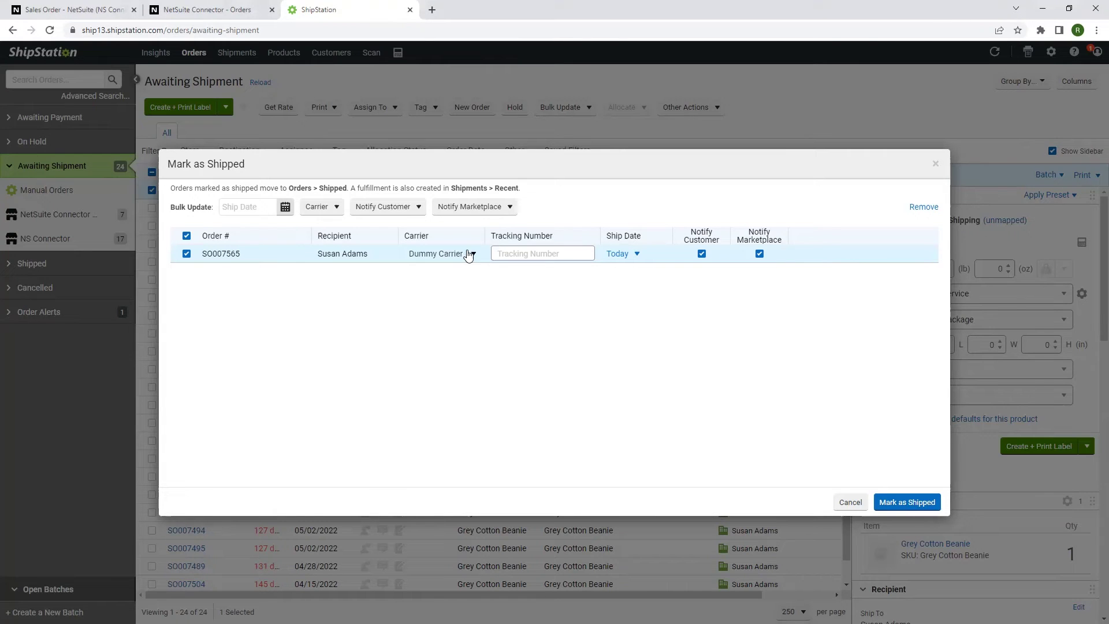
left_click(544, 254)
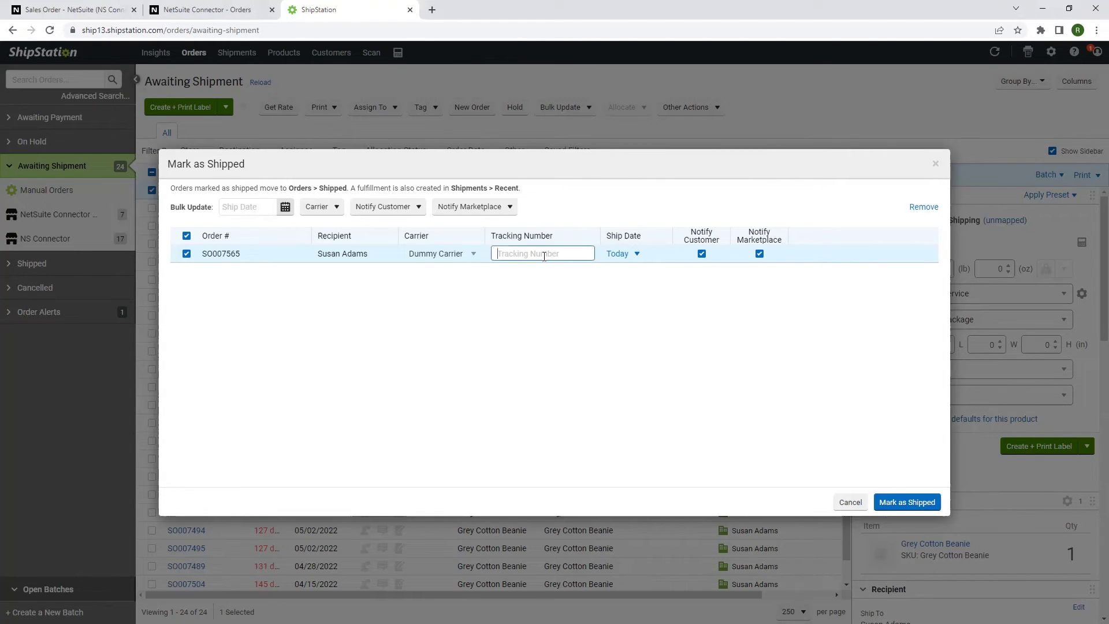
key("ctrl+v")
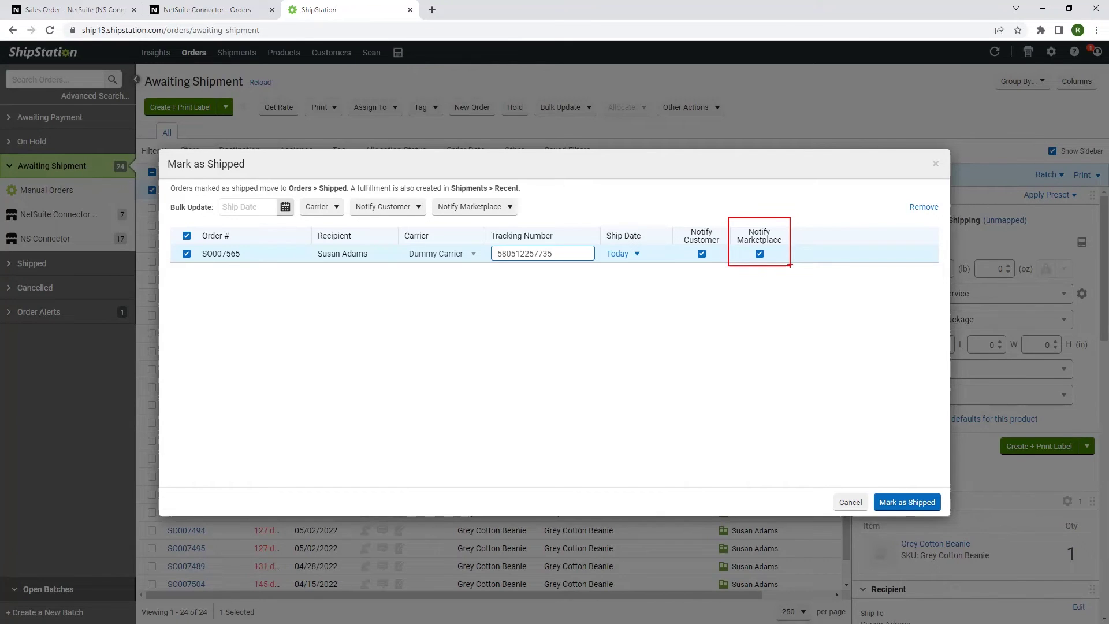
left_click(923, 502)
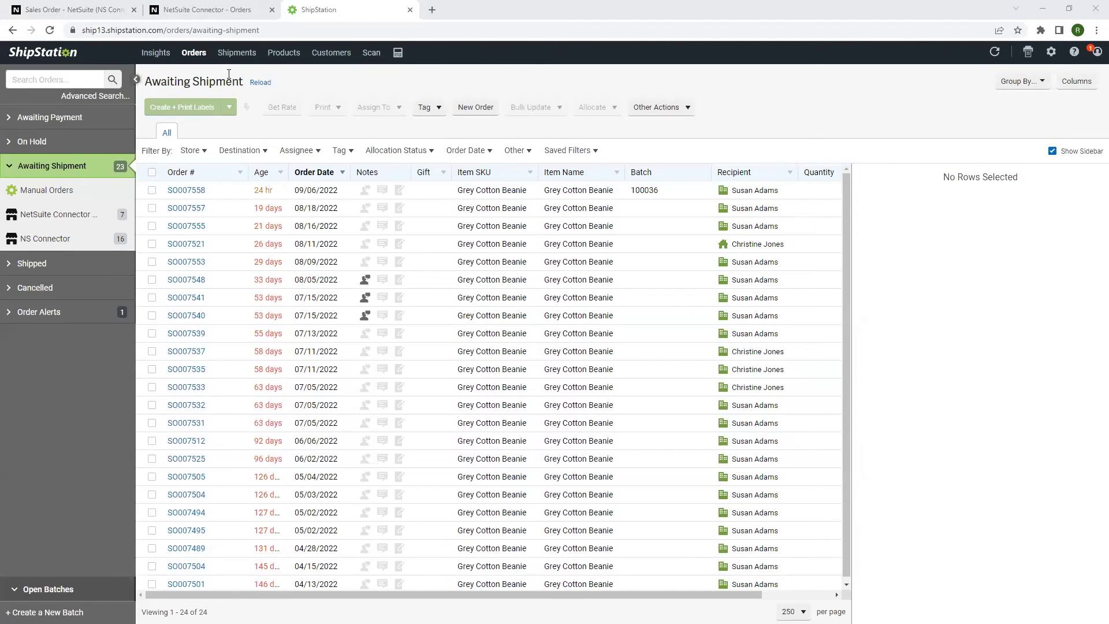
left_click(217, 13)
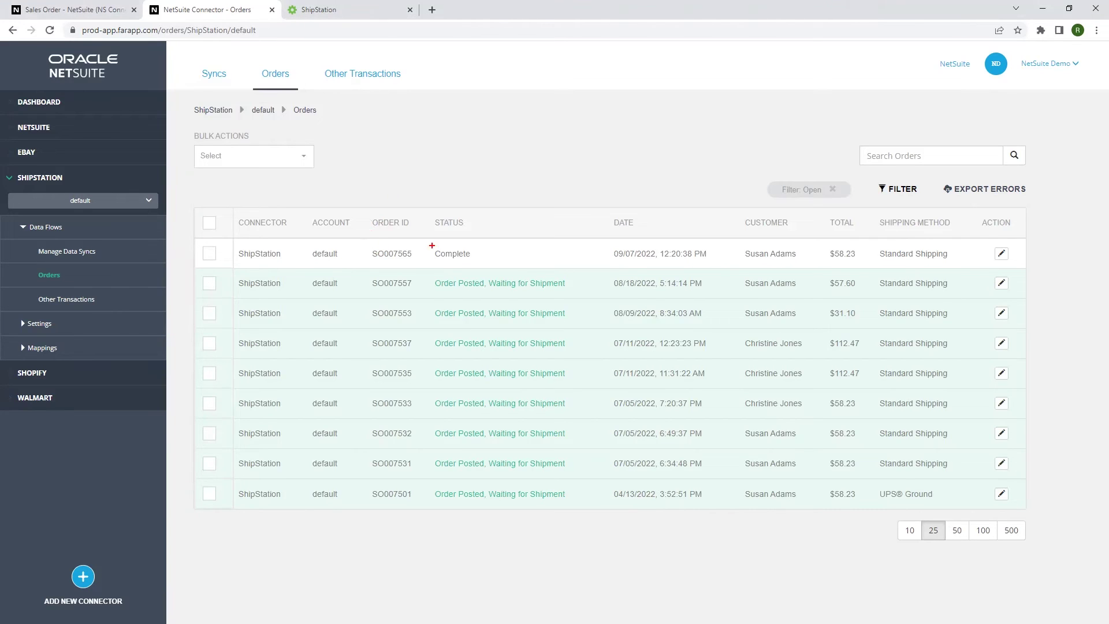
- Check SO007565's Complete status in the connector's Orders list
left_click_drag(420, 244, 488, 263)
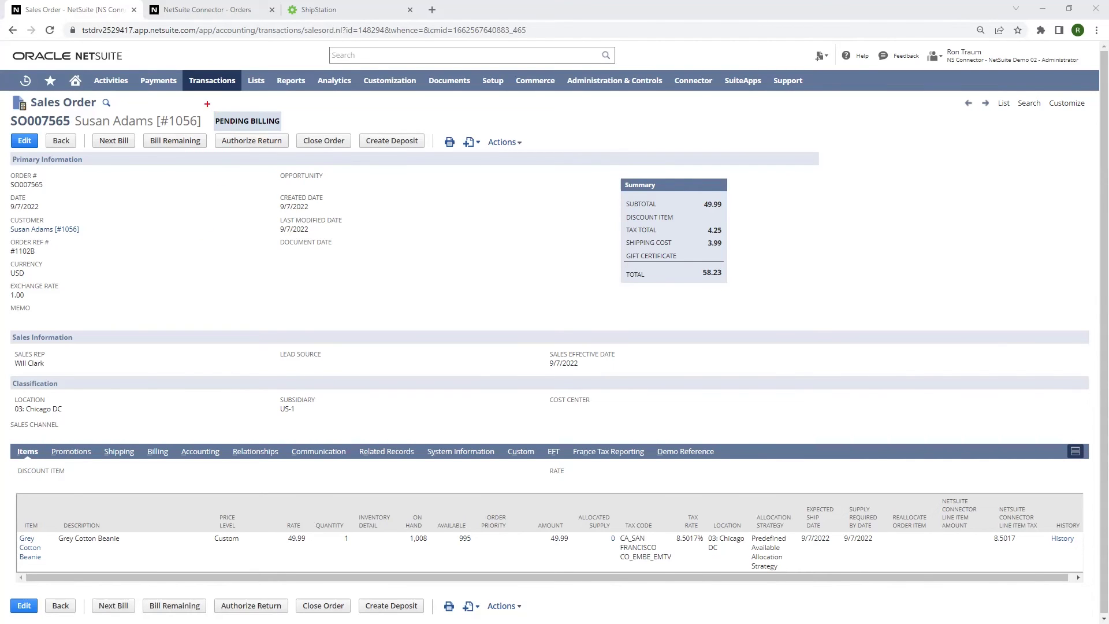
- Show SO007565's Related Records and open Item Fulfillment IF008182 in a new tab
mouse_move(206, 104)
left_mouse_down()
mouse_move(218, 118)
mouse_move(293, 133)
left_mouse_up()
key("Escape")
left_click(400, 451)
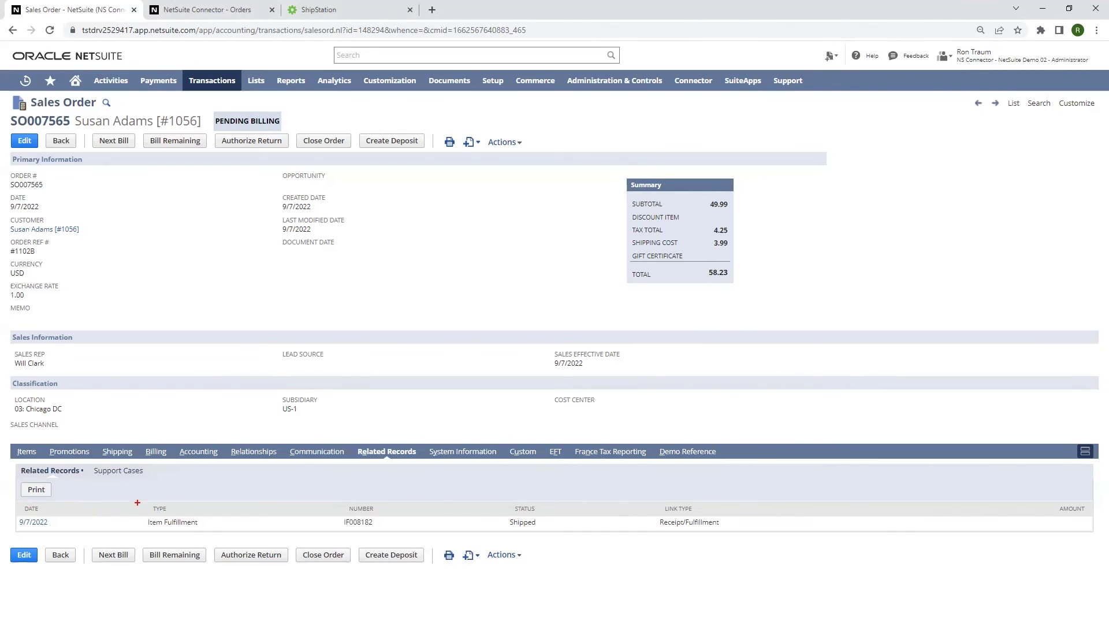
left_click_drag(135, 502, 228, 535)
key("Escape")
left_click(34, 522, "ctrl")
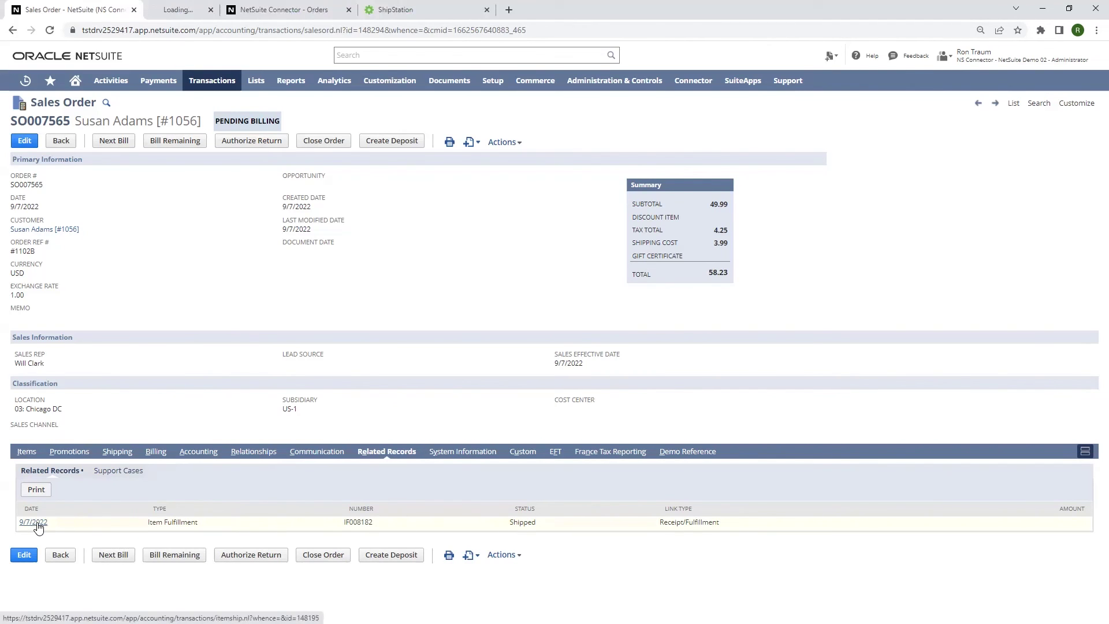
- View IF008182's Shipping subtab, confirming the FedEx Ground® shipping method
left_click(235, 14)
left_click(67, 273)
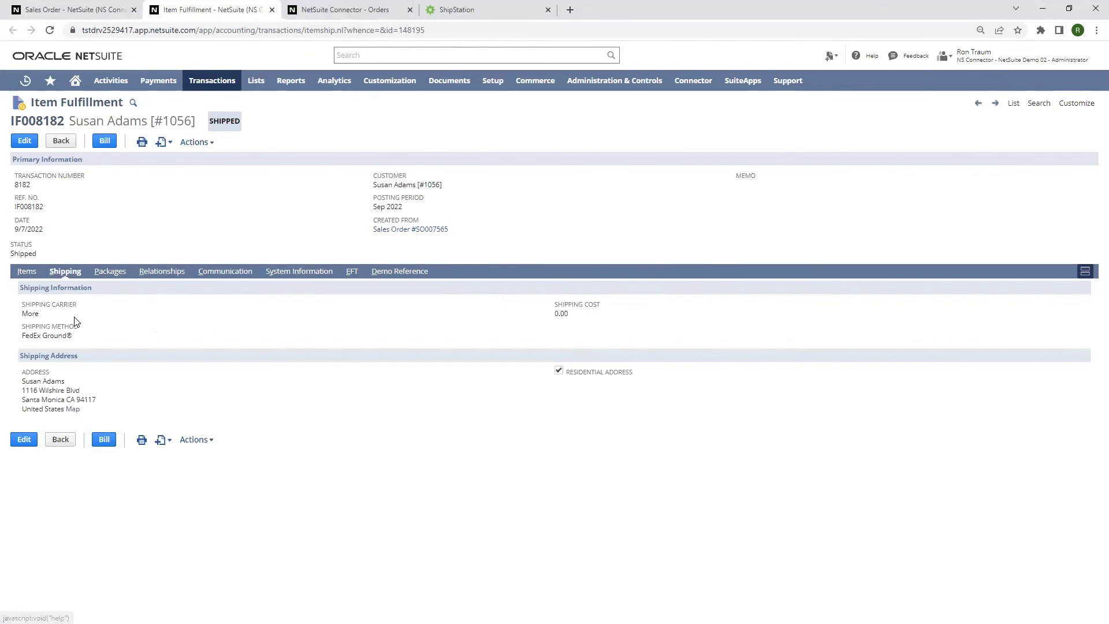
mouse_move(13, 313)
left_mouse_down()
mouse_move(38, 334)
mouse_move(93, 342)
left_mouse_up()
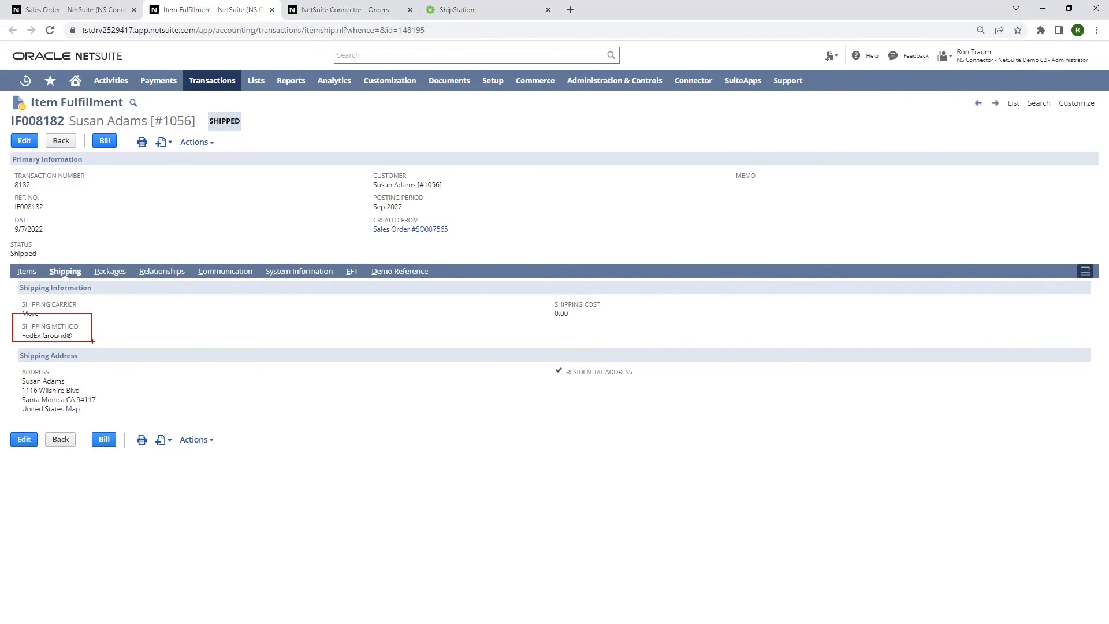
- View IF008182's Packages subtab: one 1 lb package with the ShipStation tracking number
left_click(119, 277)
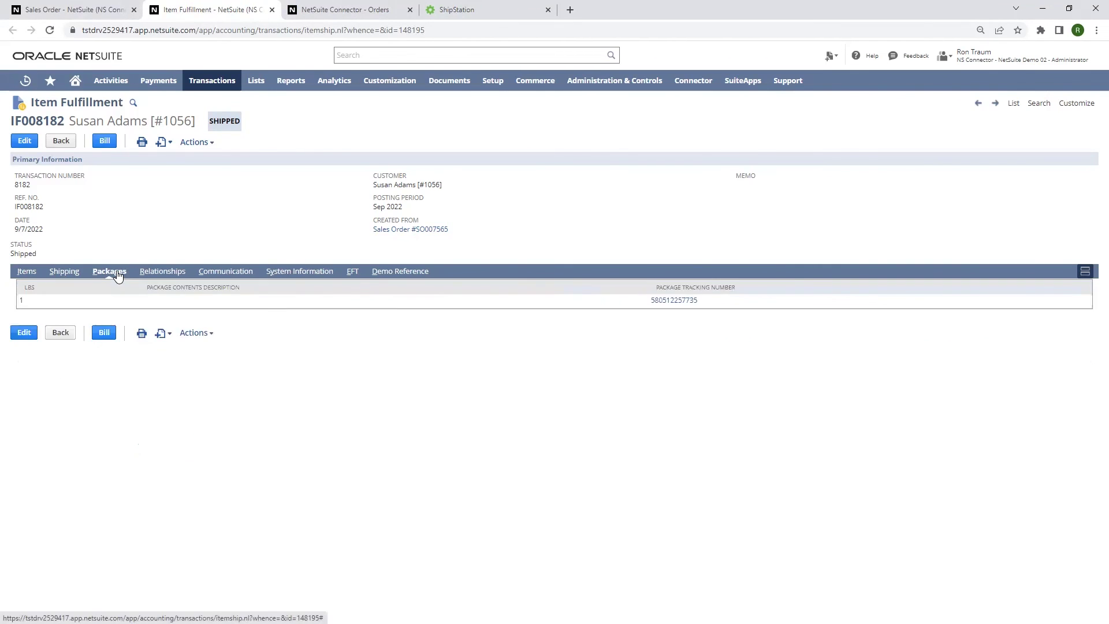
left_click_drag(8, 283, 50, 309)
mouse_move(634, 280)
left_mouse_down()
mouse_move(668, 309)
mouse_move(741, 308)
left_mouse_up()
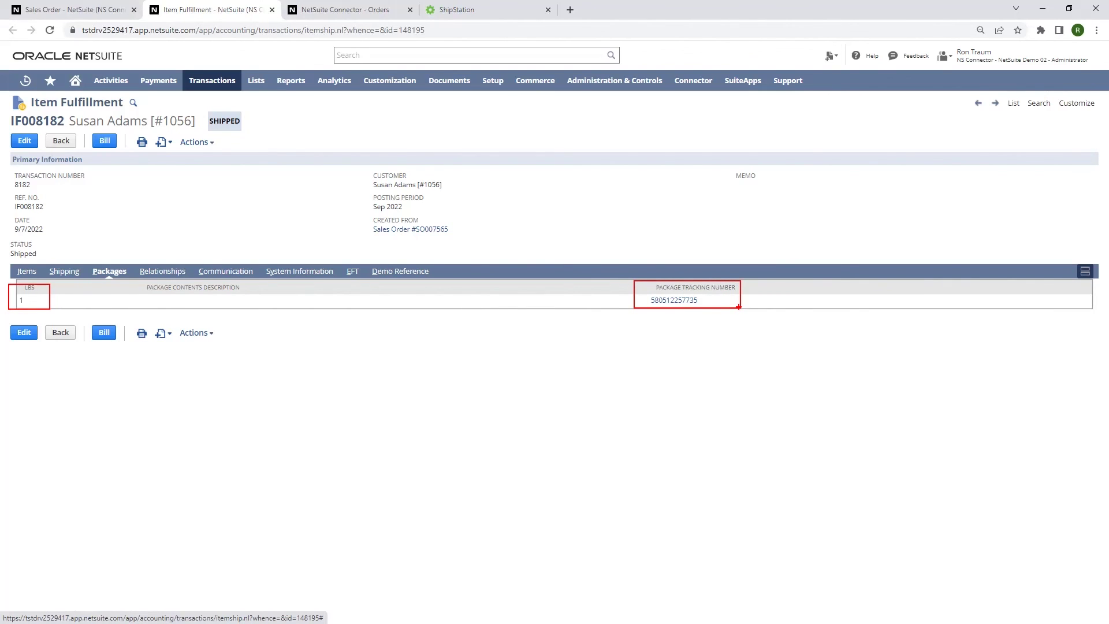
key("Escape")
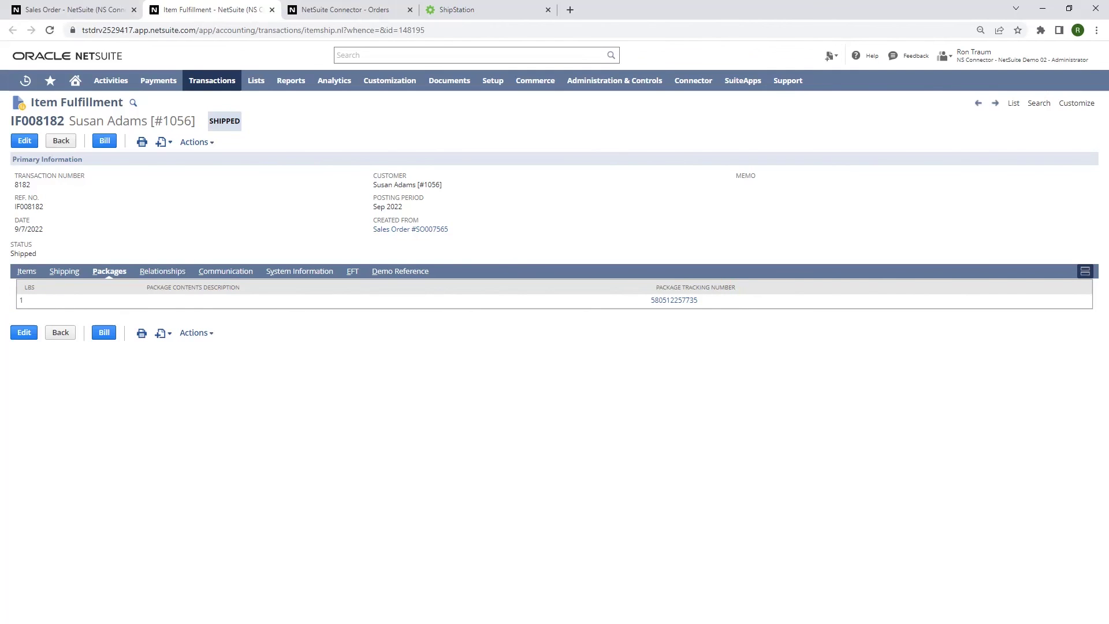